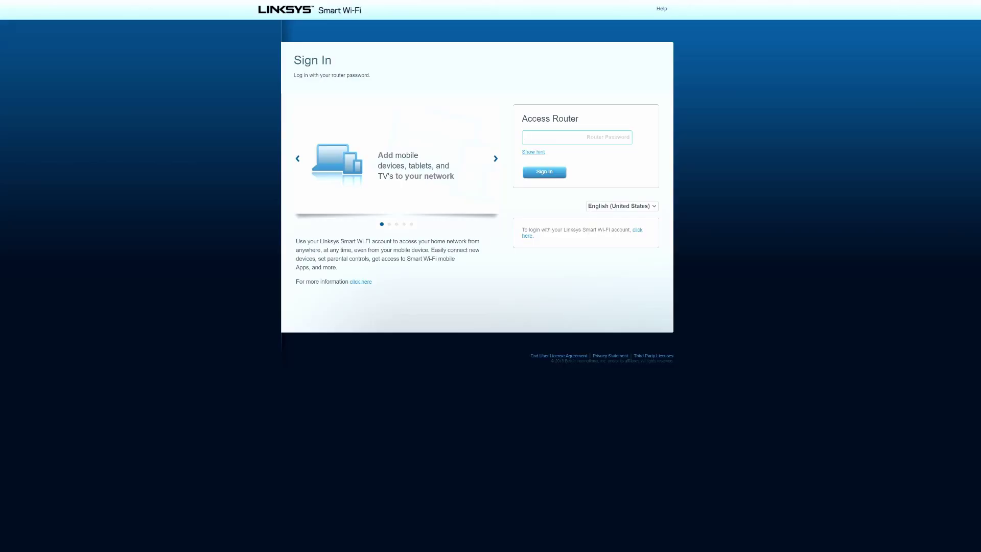
Step: Sign in with the router password, go to Connectivity, and check the MTU mode list
type("dm")
key("Return")
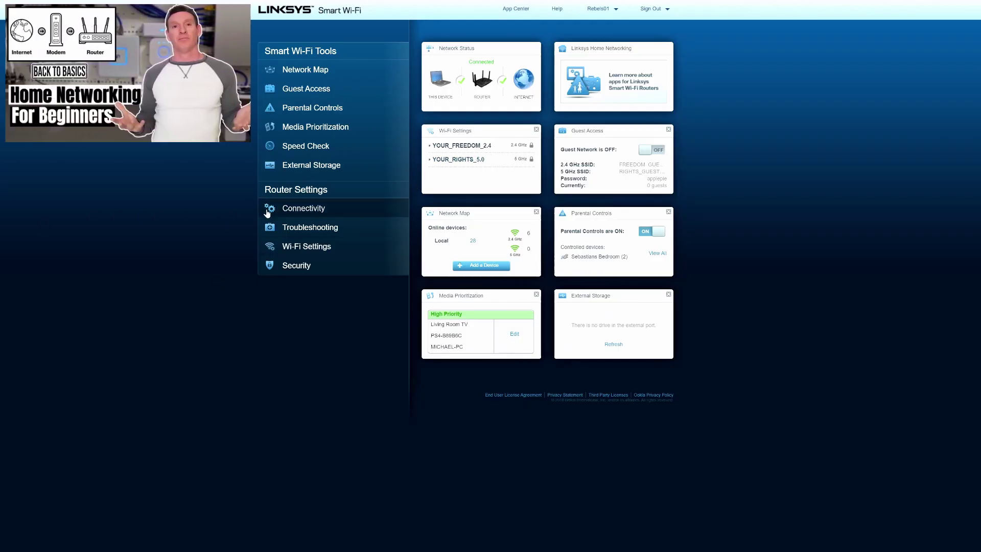
left_click(312, 209)
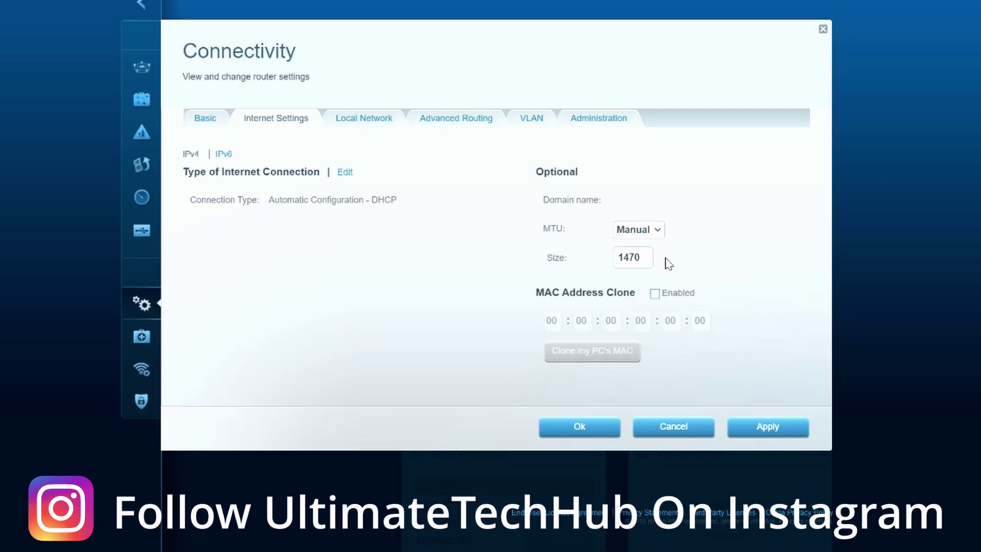
left_click(657, 231)
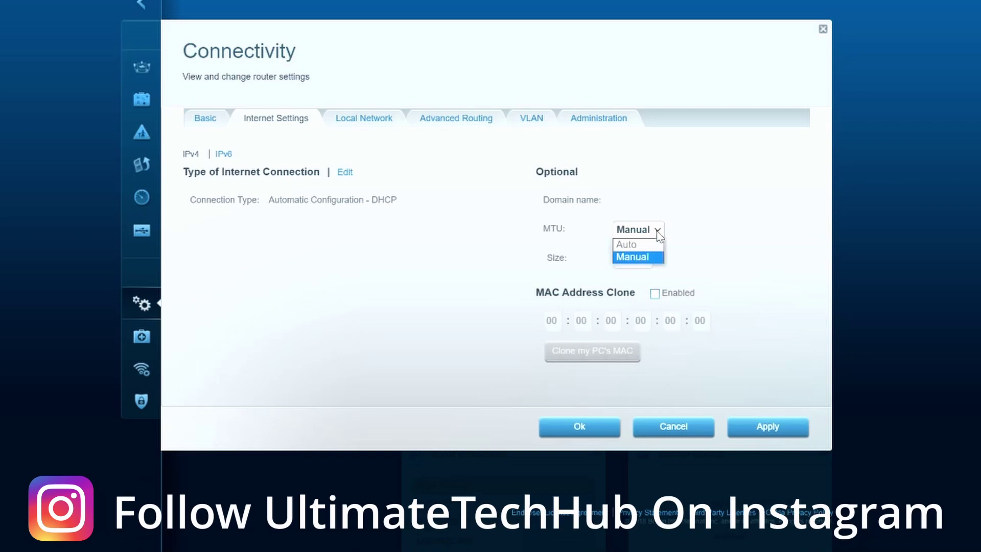
left_click(685, 240)
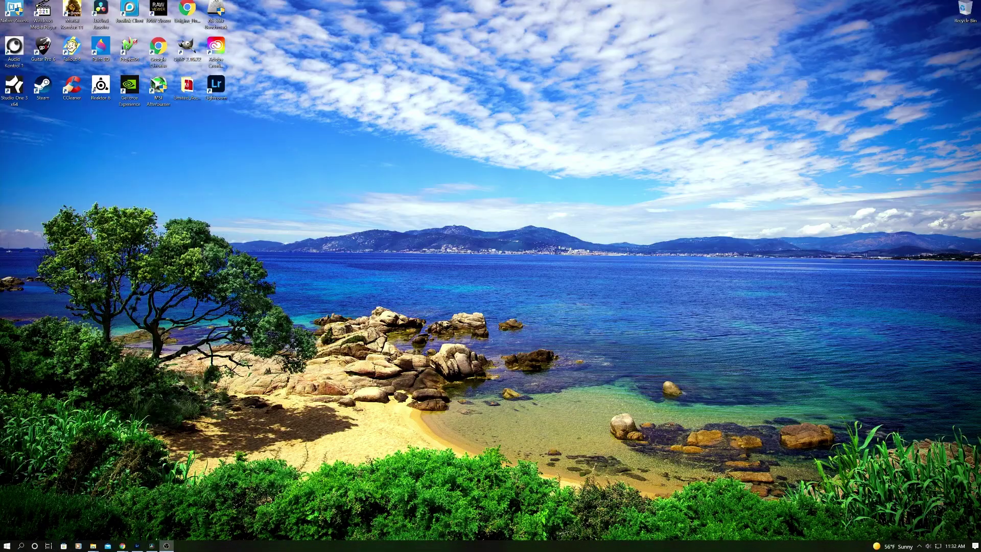
Step: Launch Command Prompt, enlarge its window, and run ping yahoo.com -f -l 2000
left_click(7, 546)
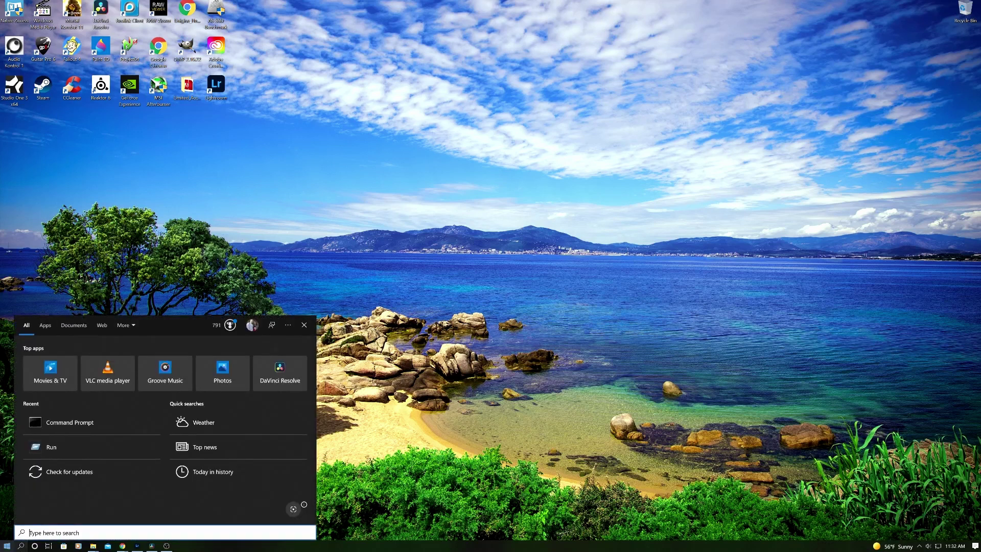
type("cmd")
key("Return")
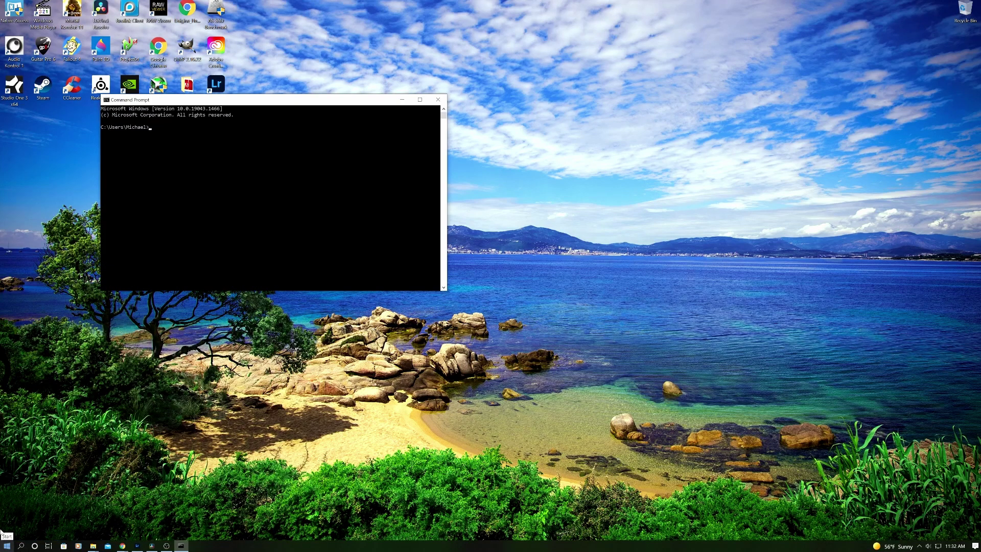
left_click_drag(301, 102, 519, 138)
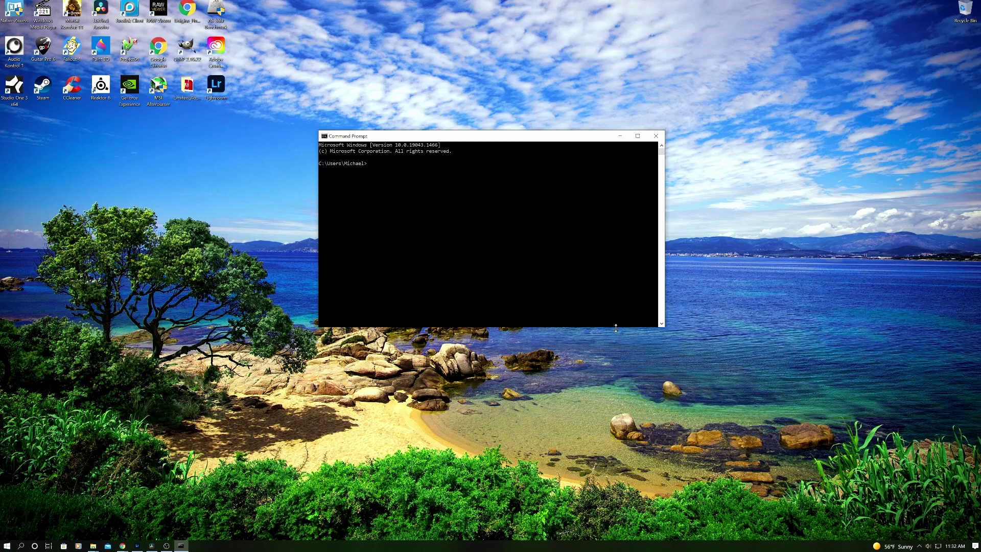
left_click_drag(616, 327, 613, 430)
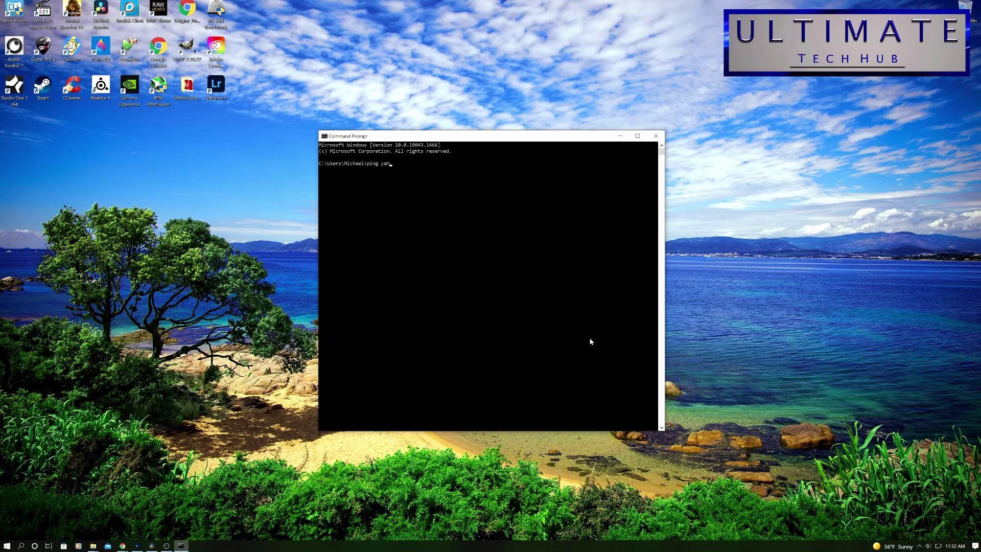
type("oo.com -f -l 2000")
key("Return")
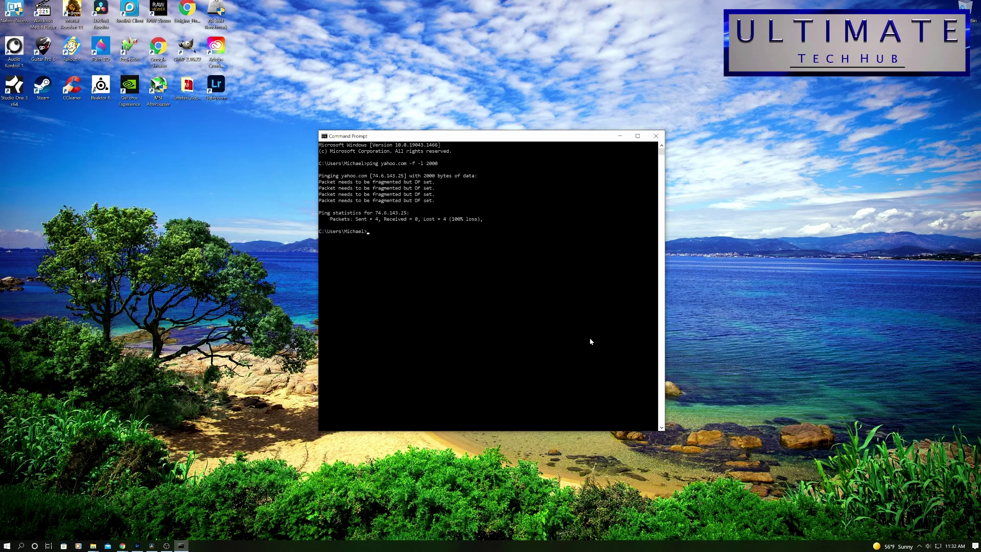
Step: Ping yahoo.com unfragmented with 1440, 1480 and 1470-byte packets
key("Up")
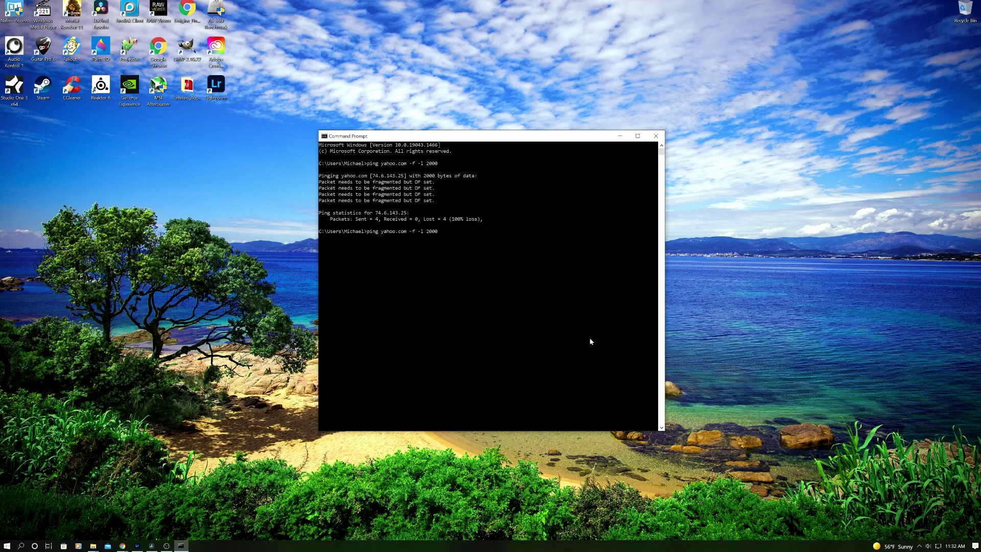
key("BackSpace")
type("1440")
key("Return")
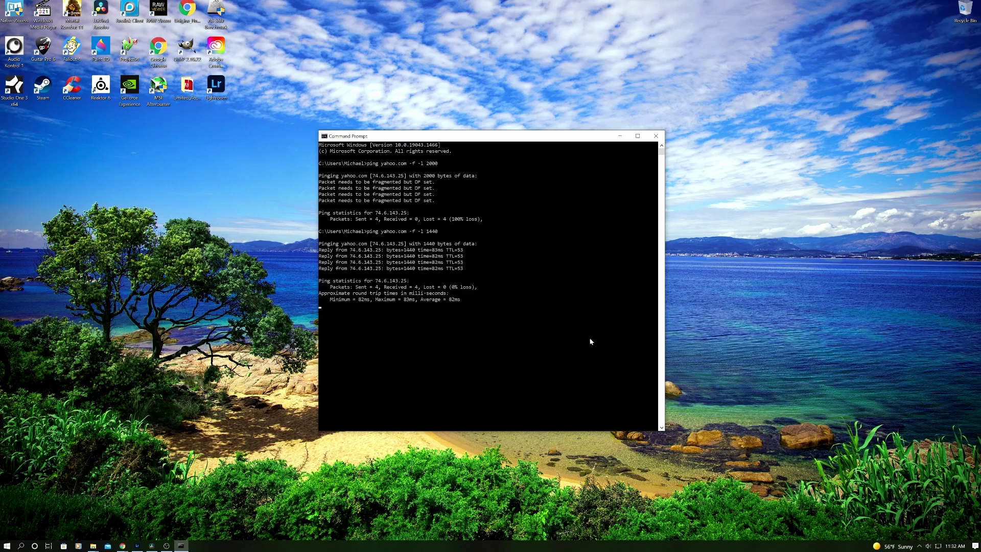
key("Up")
key("Return")
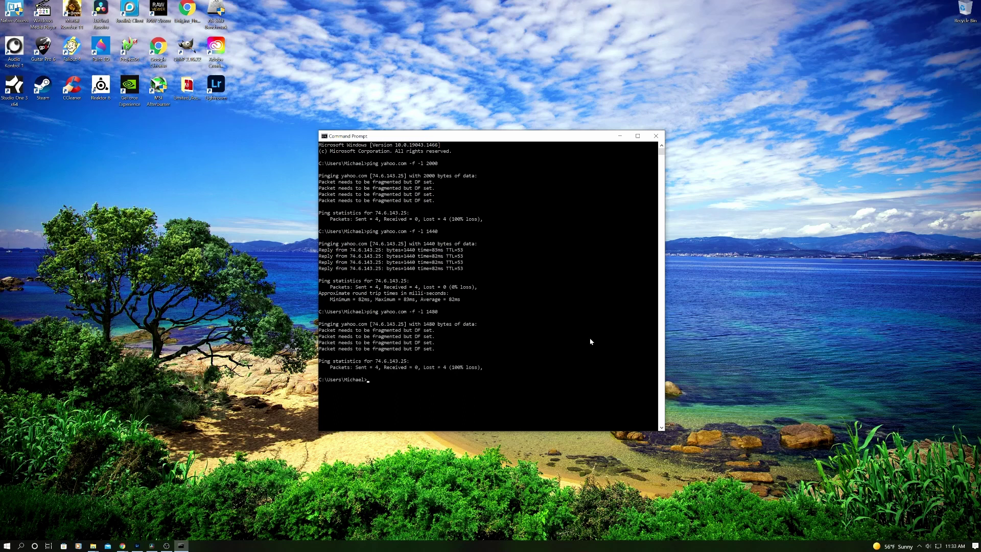
key("Up")
key("BackSpace")
type("70")
key("Return")
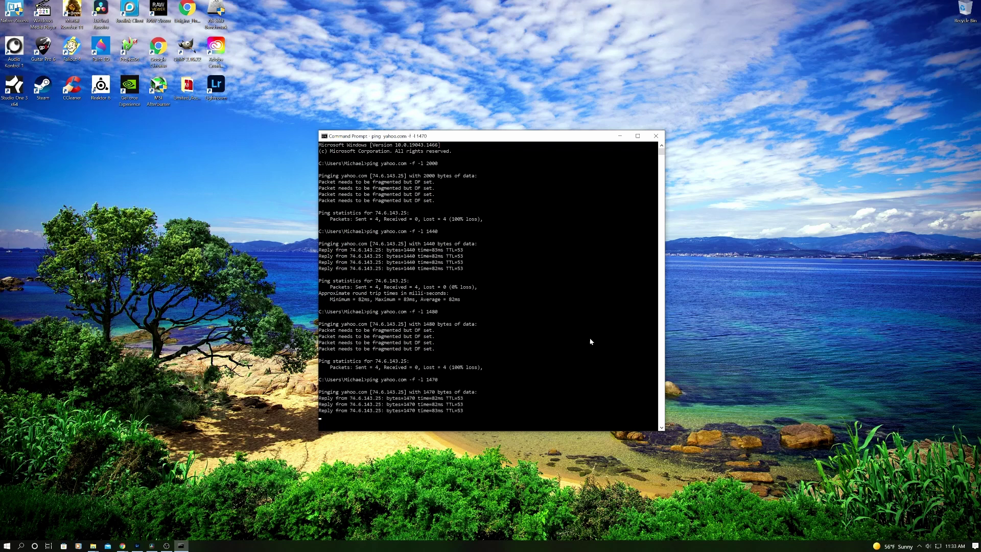
Step: Narrow the unfragmented ping test to 1475 and then 1472-byte packets
key("Up")
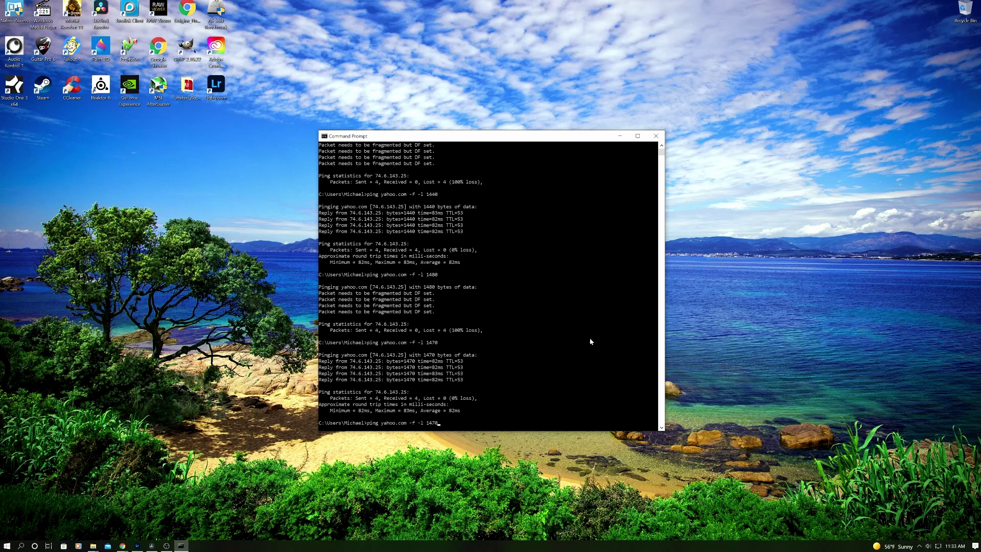
key("BackSpace")
type("5")
key("Return")
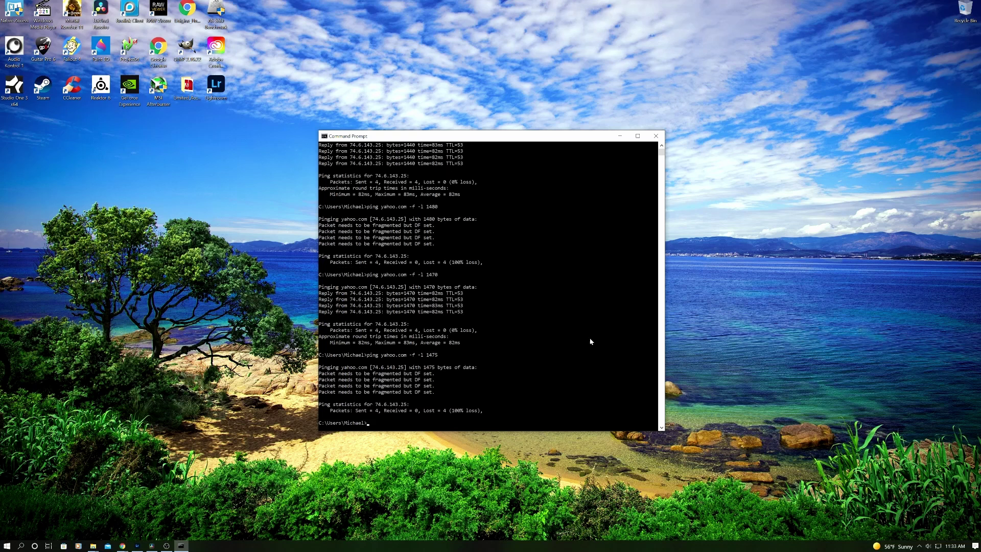
key("Up")
key("BackSpace")
type("2")
key("Return")
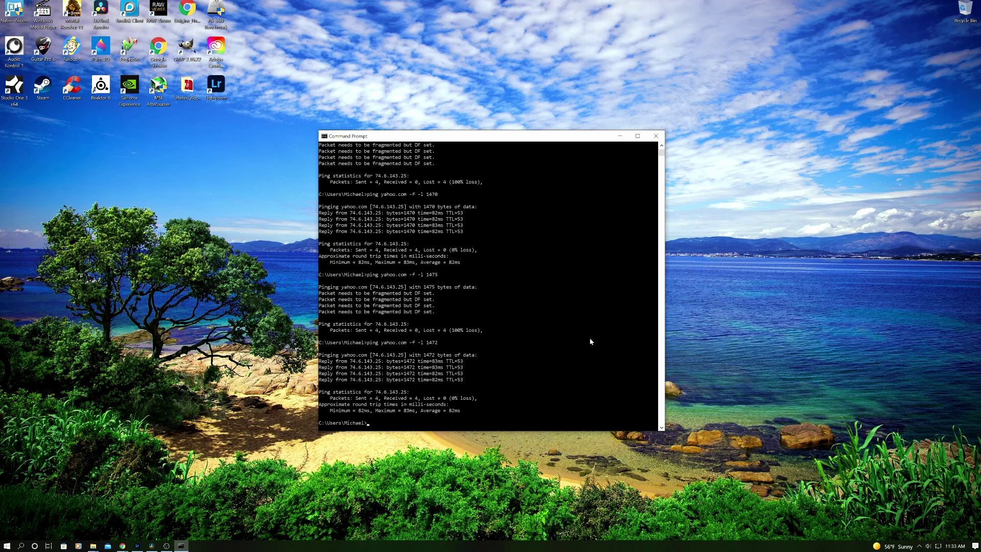
Step: Confirm 1473-byte packets fail and 1472-byte packets get replies
key("Up")
key("BackSpace")
type("3")
key("Return")
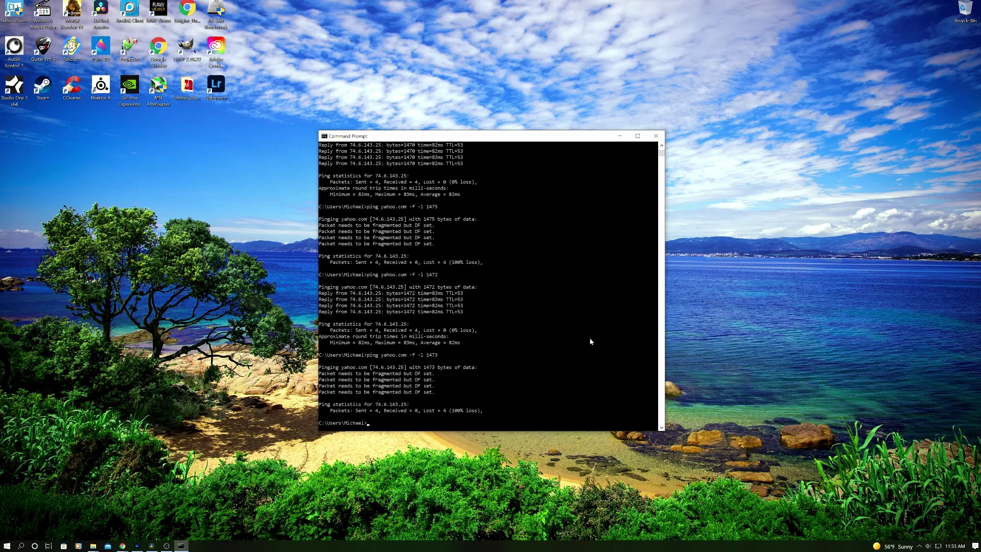
key("Up")
type("2")
key("Return")
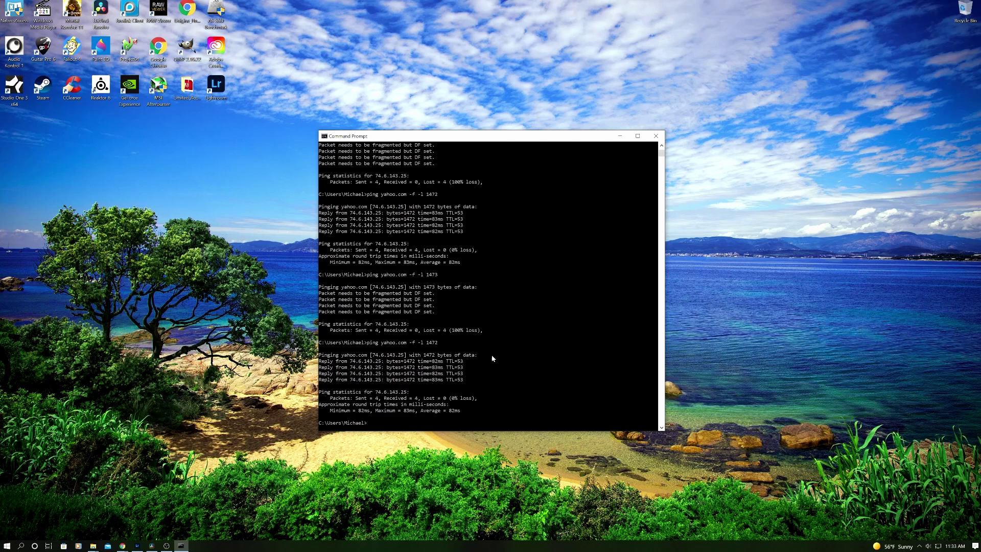
Step: Select the successful 1472-byte ping results in the console
left_click_drag(493, 358, 318, 355)
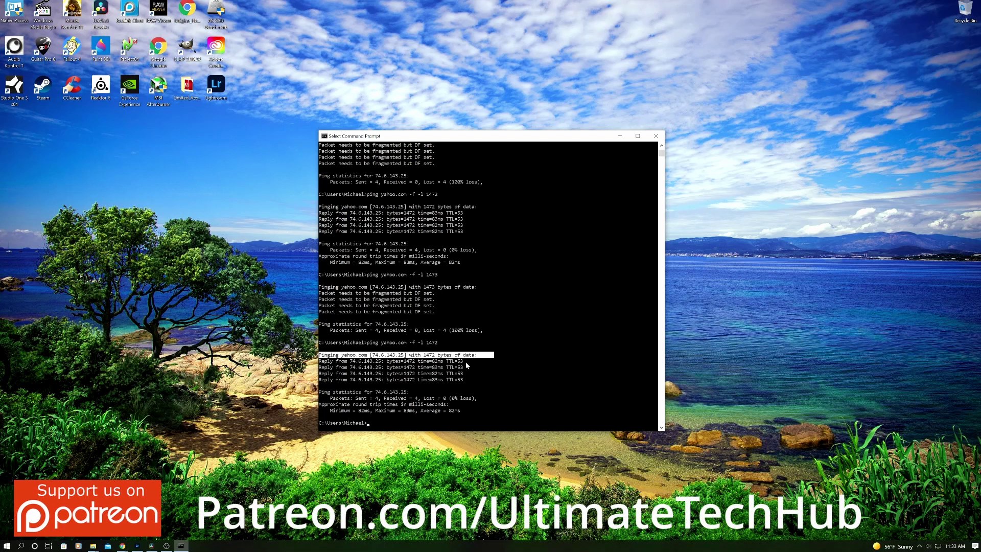
left_click(481, 367)
left_click_drag(319, 353, 711, 412)
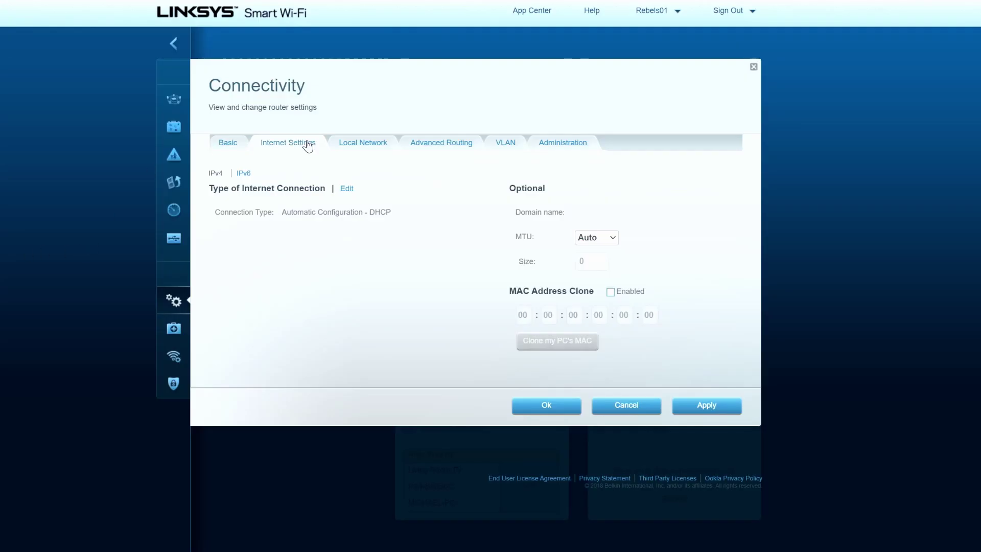
Step: Switch MTU to Manual, replace size 1500 with 1472, and apply the change
left_click(611, 238)
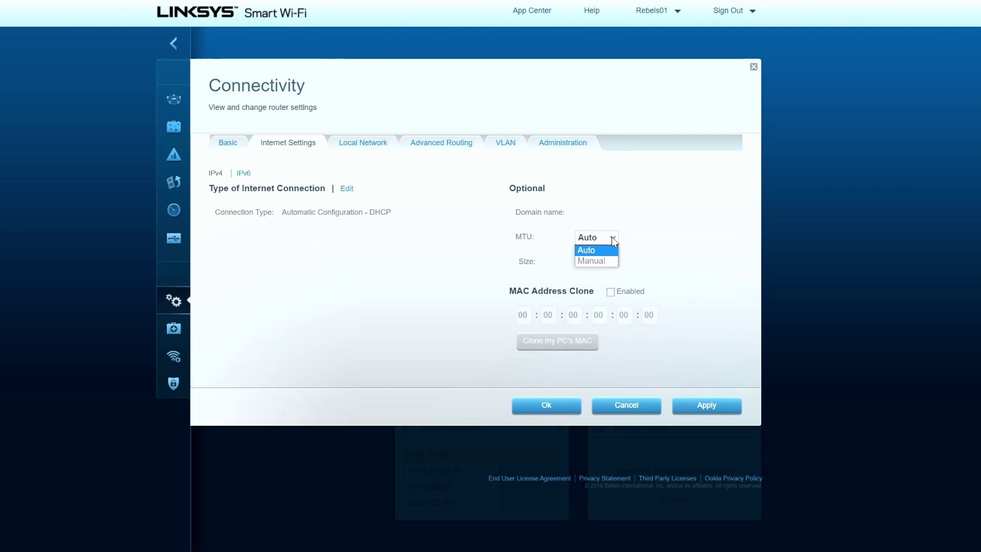
left_click(591, 261)
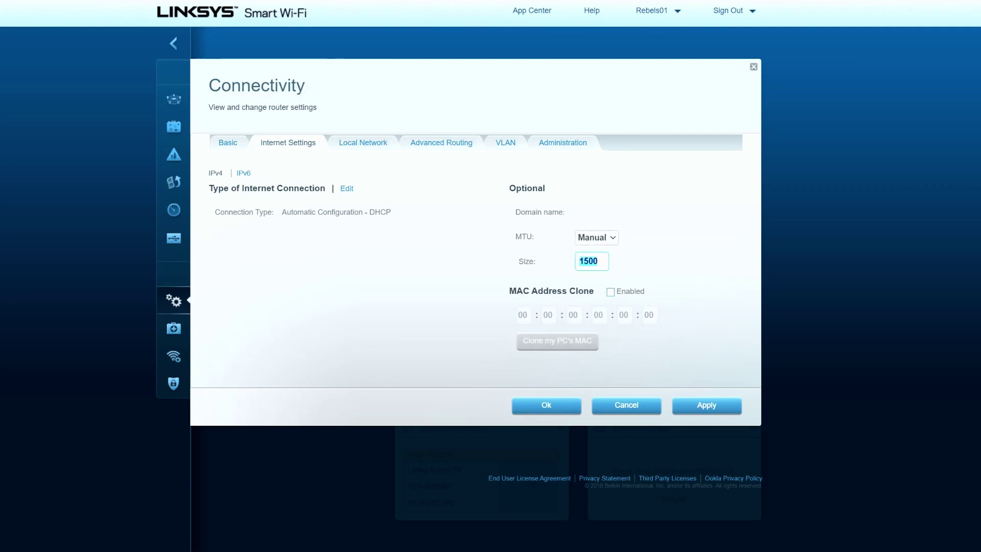
left_click_drag(597, 262, 571, 269)
type("1472")
left_click(705, 406)
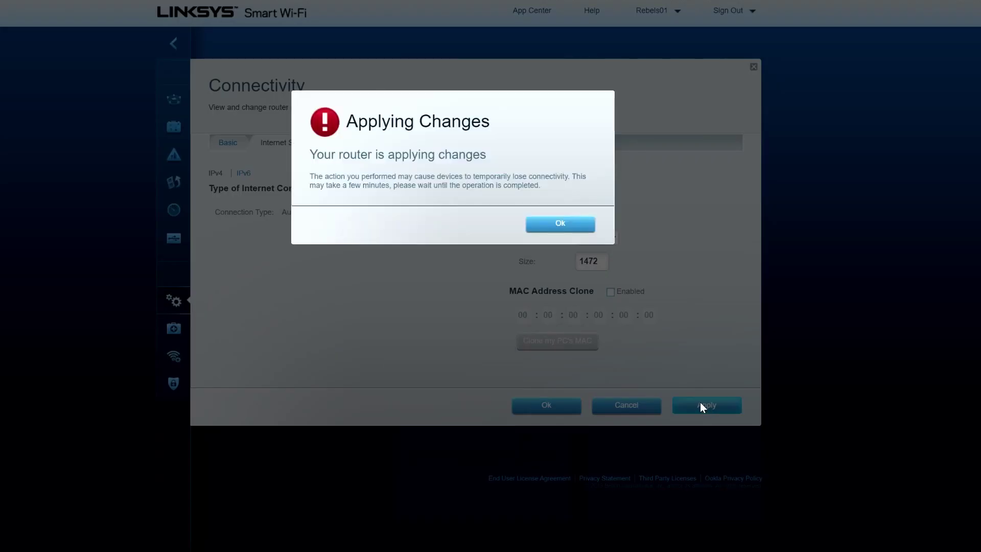
left_click(566, 225)
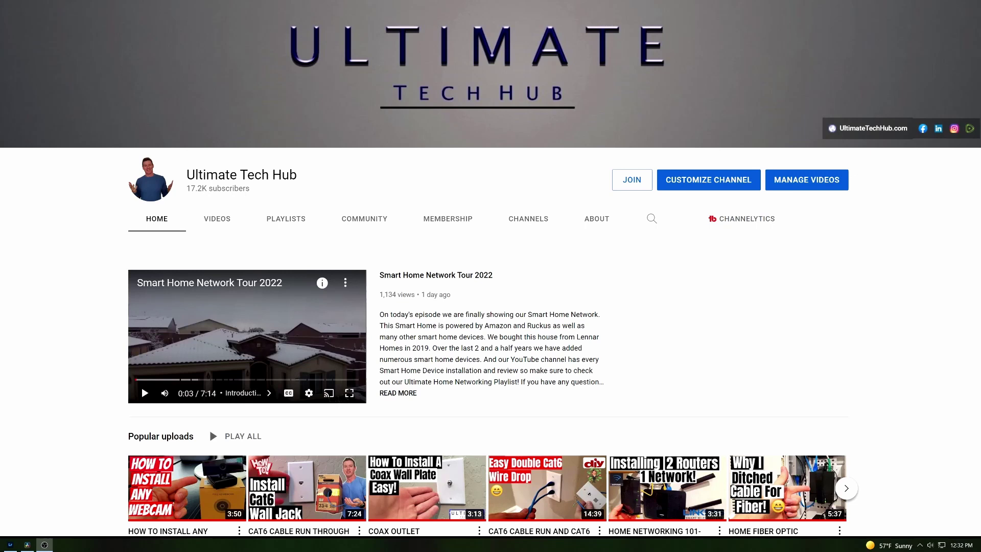
Step: Scroll down the Ultimate Tech Hub channel page past the playlists to Featured Channels
scroll(491, 286, "down", 2)
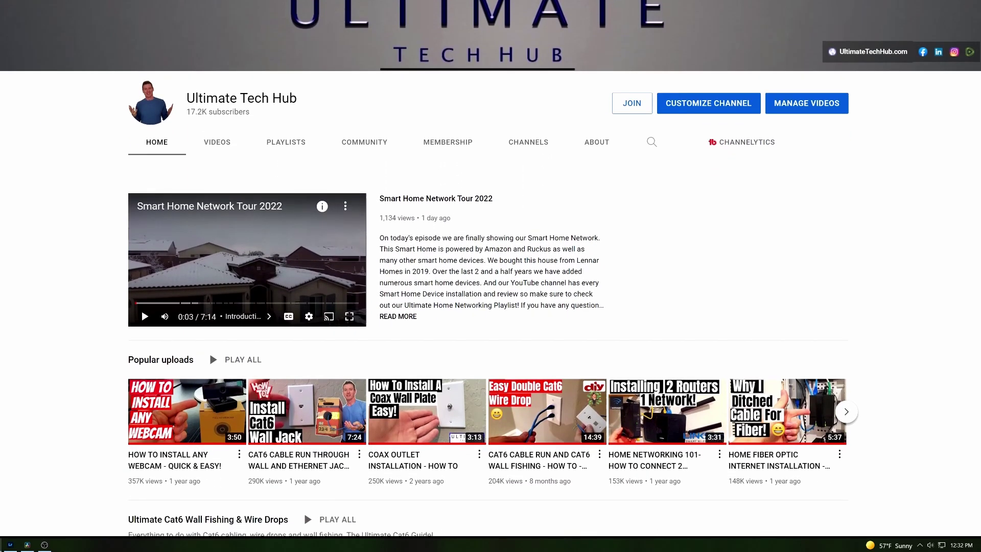
scroll(490, 286, "down", 4)
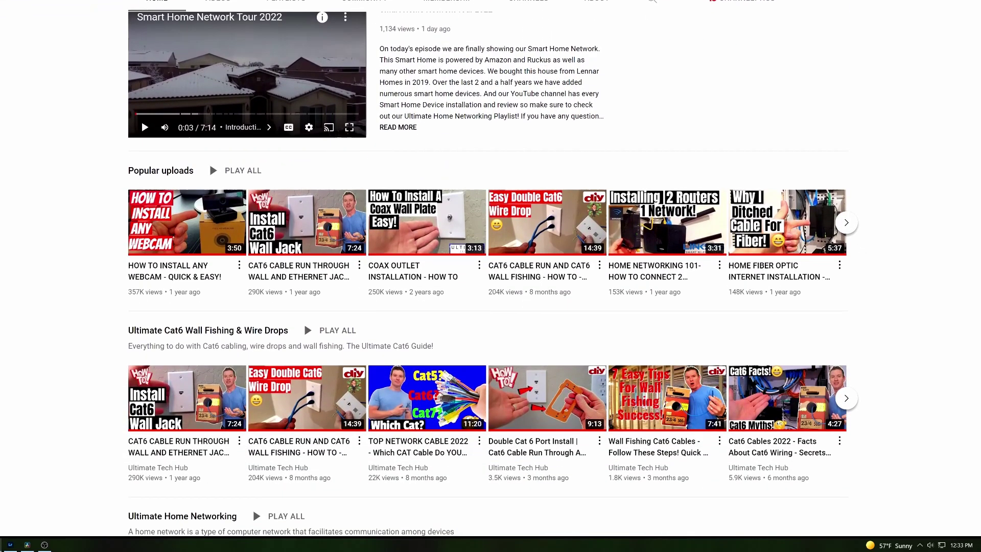
scroll(491, 287, "down", 3)
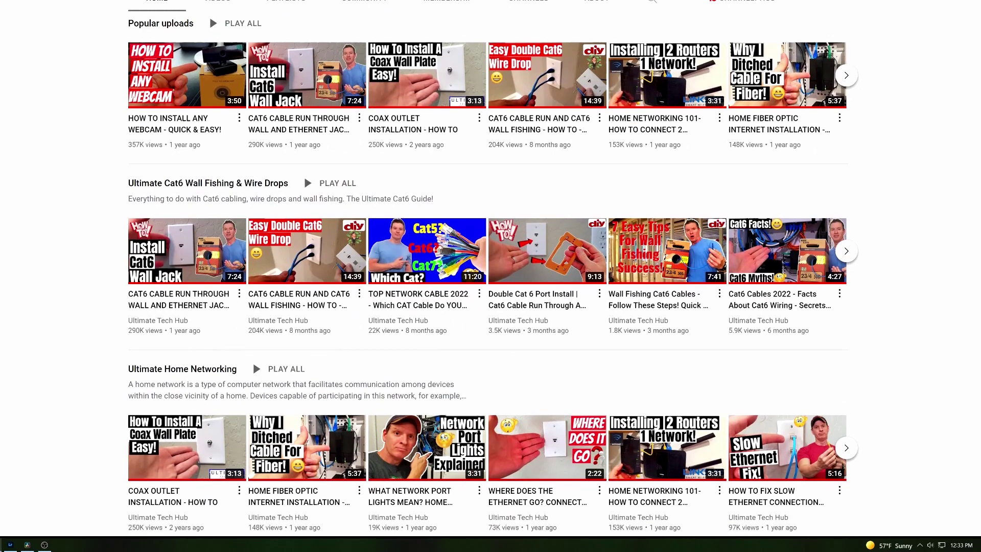
scroll(490, 286, "down", 1)
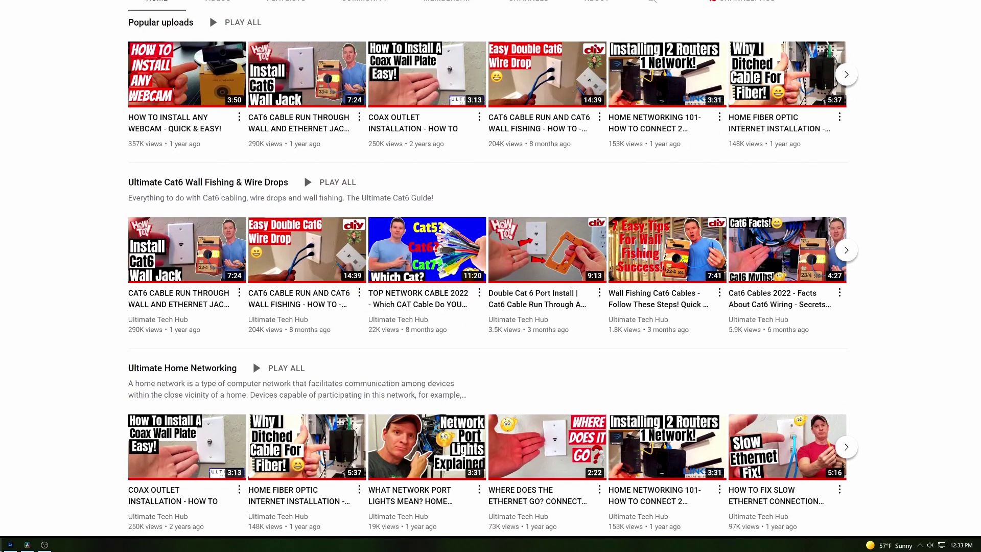
scroll(490, 276, "down", 2)
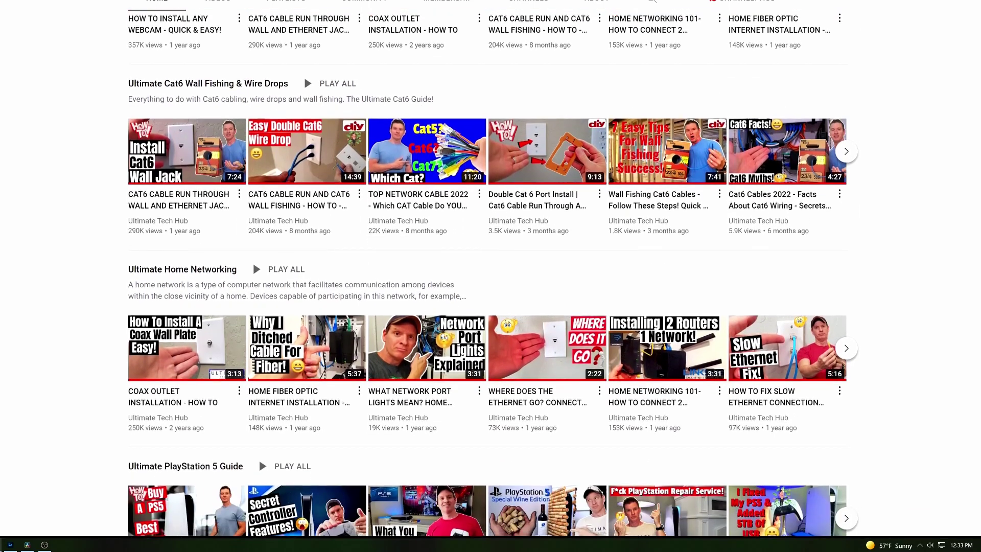